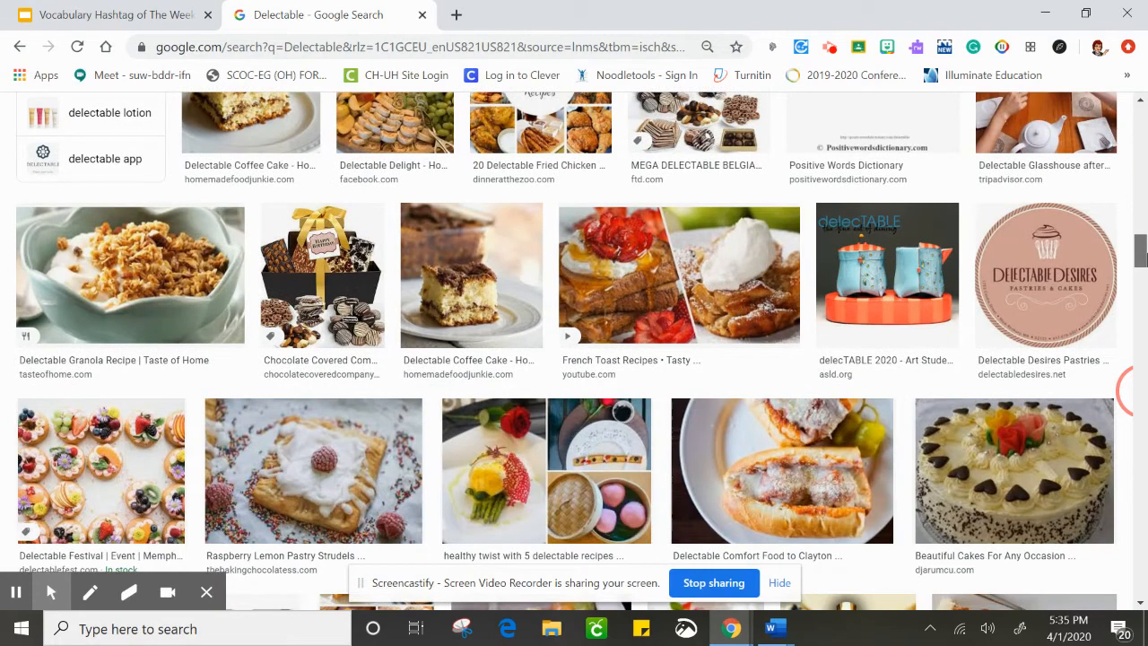
Browse the image search results for "Delectable" to find a photo that illustrates the word.
scroll(1132, 388, "down", 2)
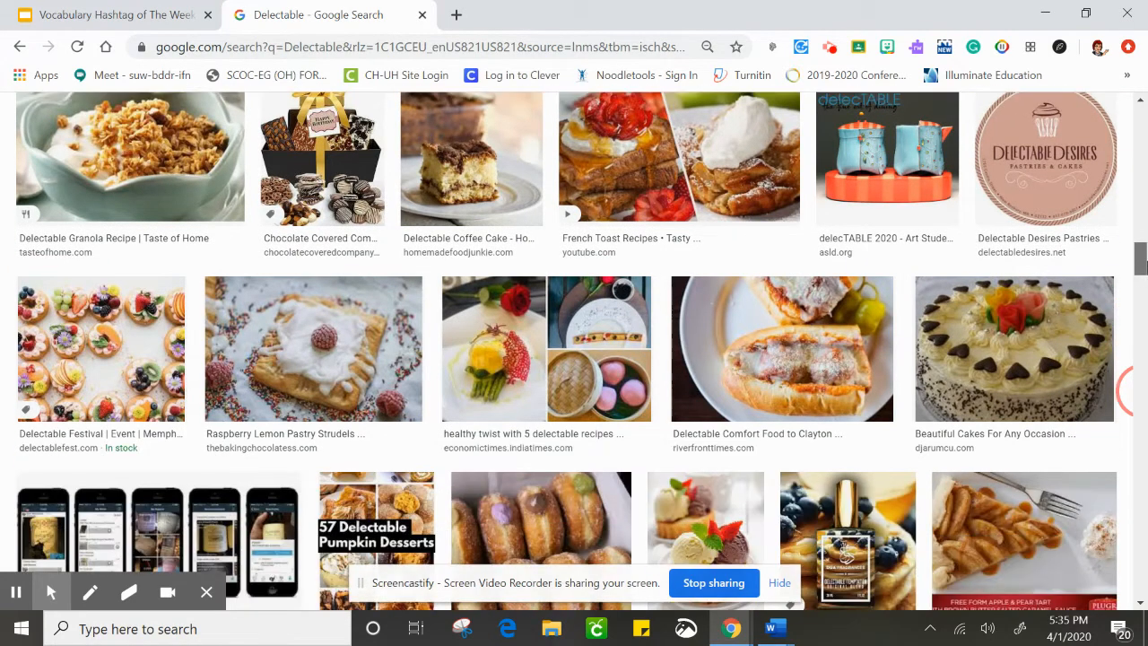
scroll(1132, 387, "down", 3)
scroll(1132, 387, "down", 6)
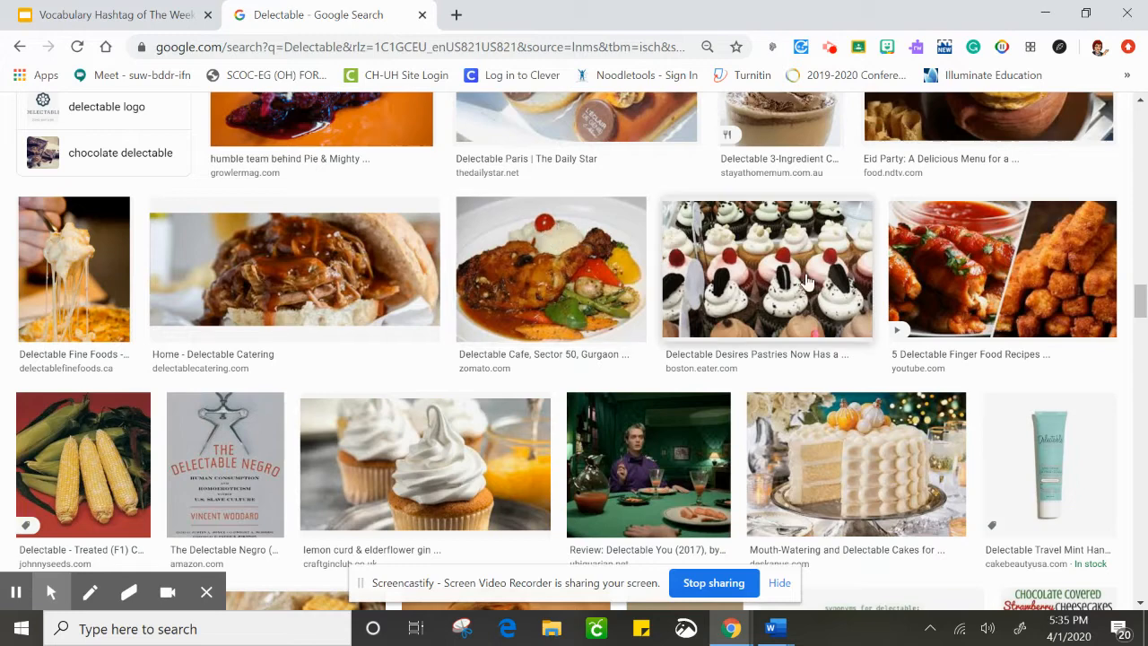
left_click(1141, 305)
scroll(1141, 305, "down", 1)
left_click_drag(1141, 308, 1141, 302)
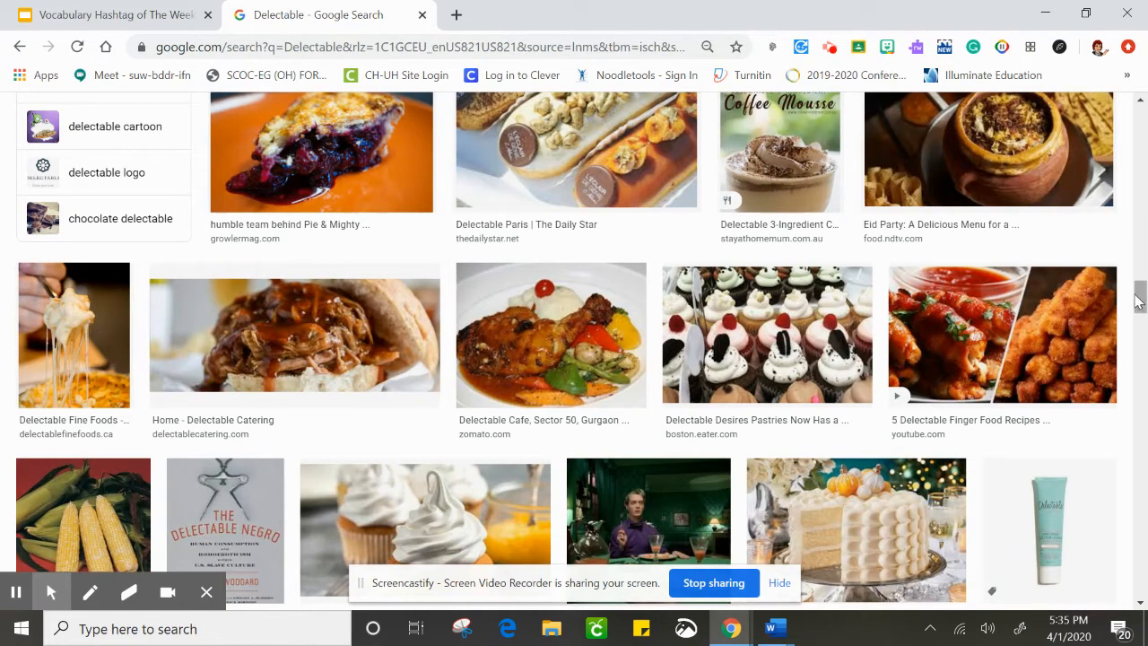
left_click_drag(1141, 296, 1142, 388)
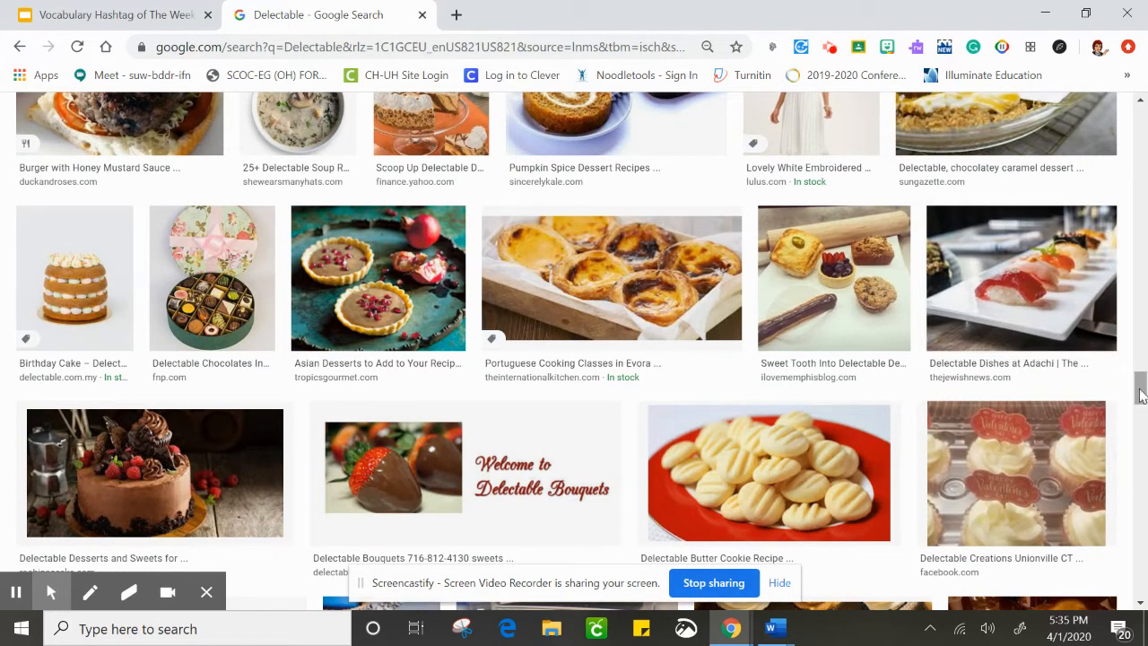
left_click_drag(1141, 385, 1141, 438)
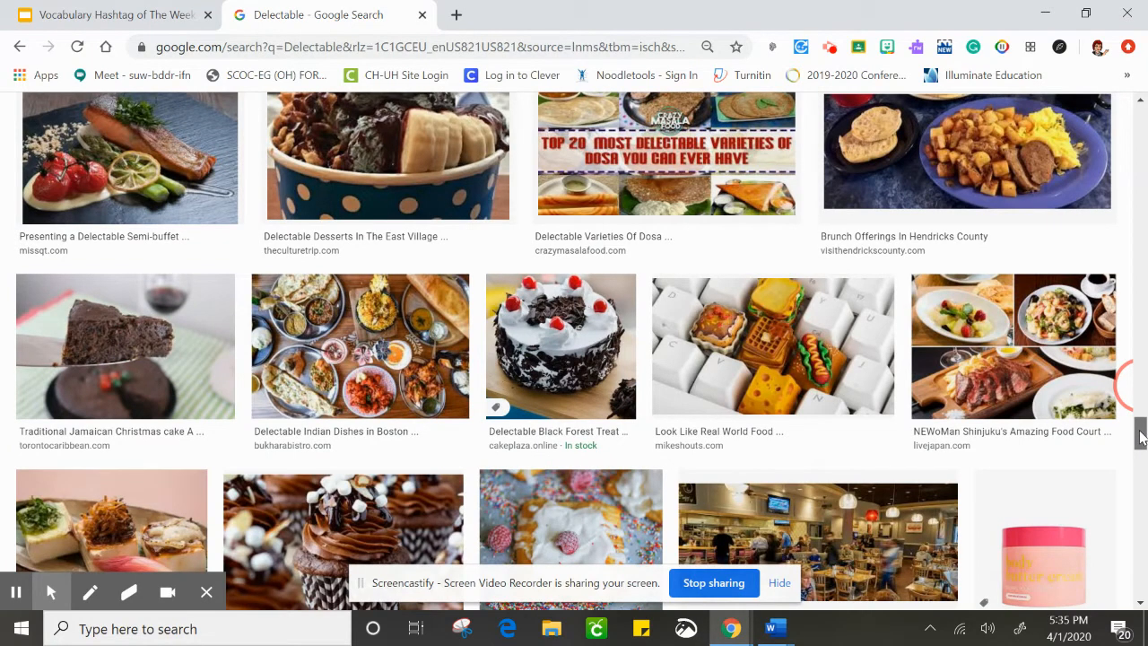
left_click_drag(1141, 438, 1141, 522)
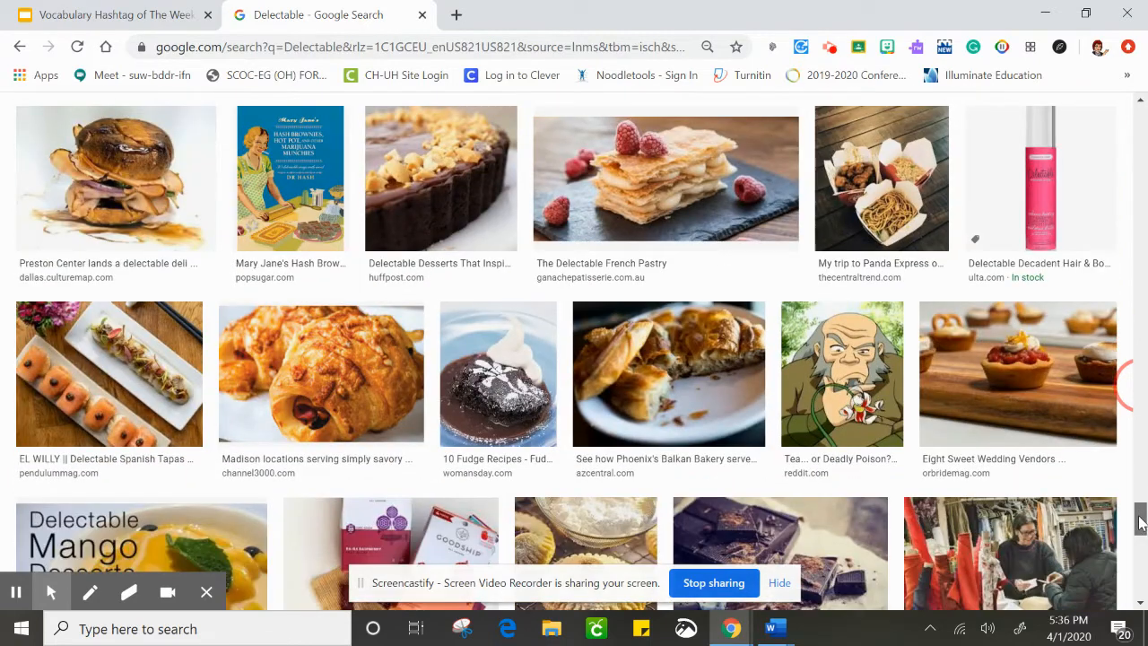
Open the "The Delectable French Pastry" image result from ganachepatisserie.com.au and copy its enlarged image.
left_click(699, 212)
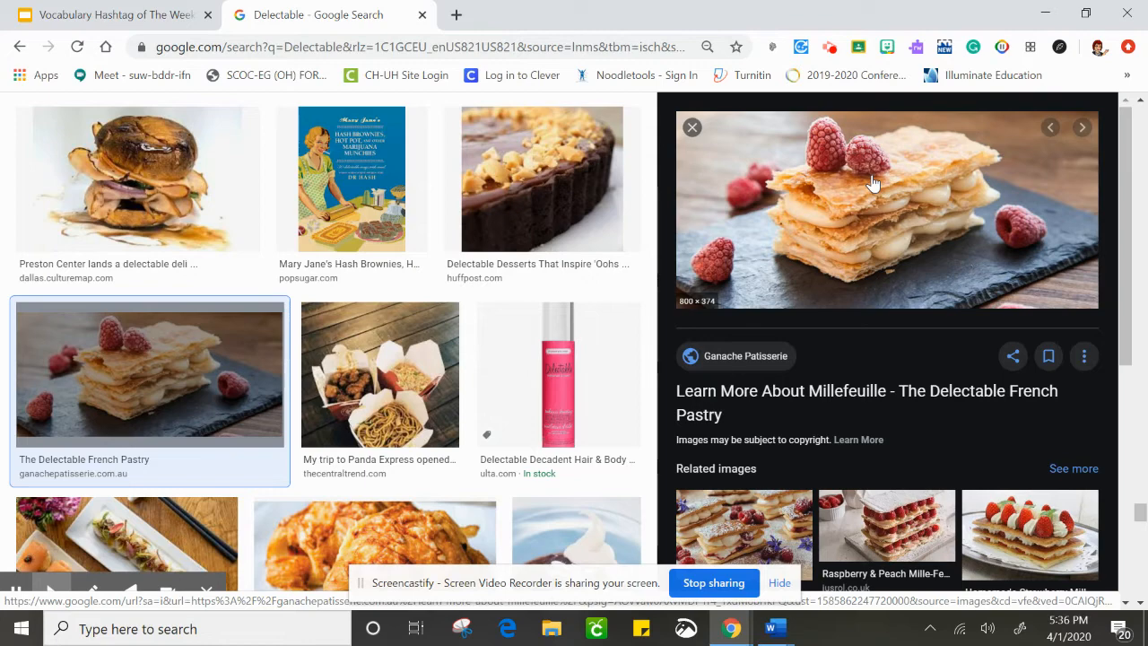
right_click(873, 183)
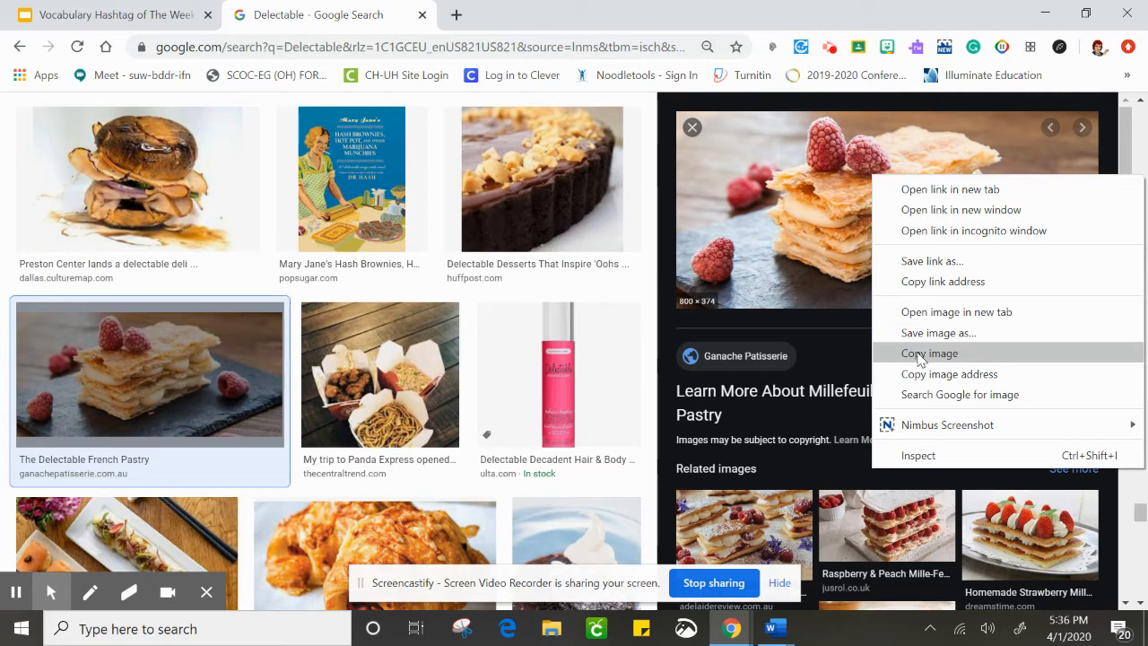
left_click(975, 358)
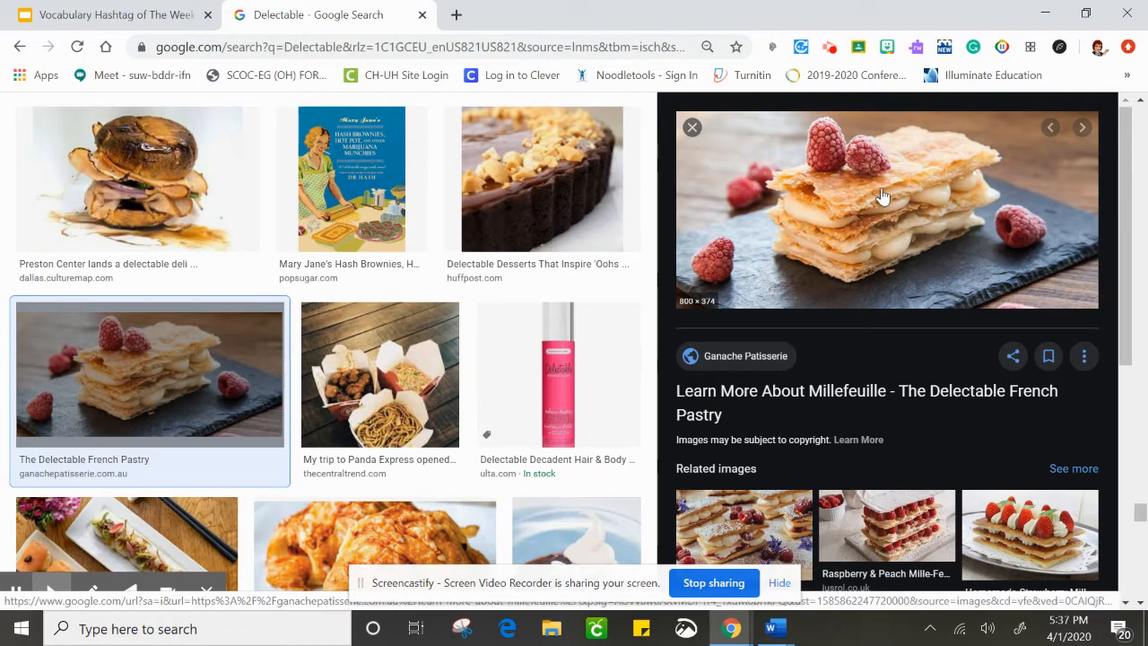
Switch to the Vocabulary Hashtag of The Week presentation and paste the copied pastry image onto slide 1.
left_click(133, 16)
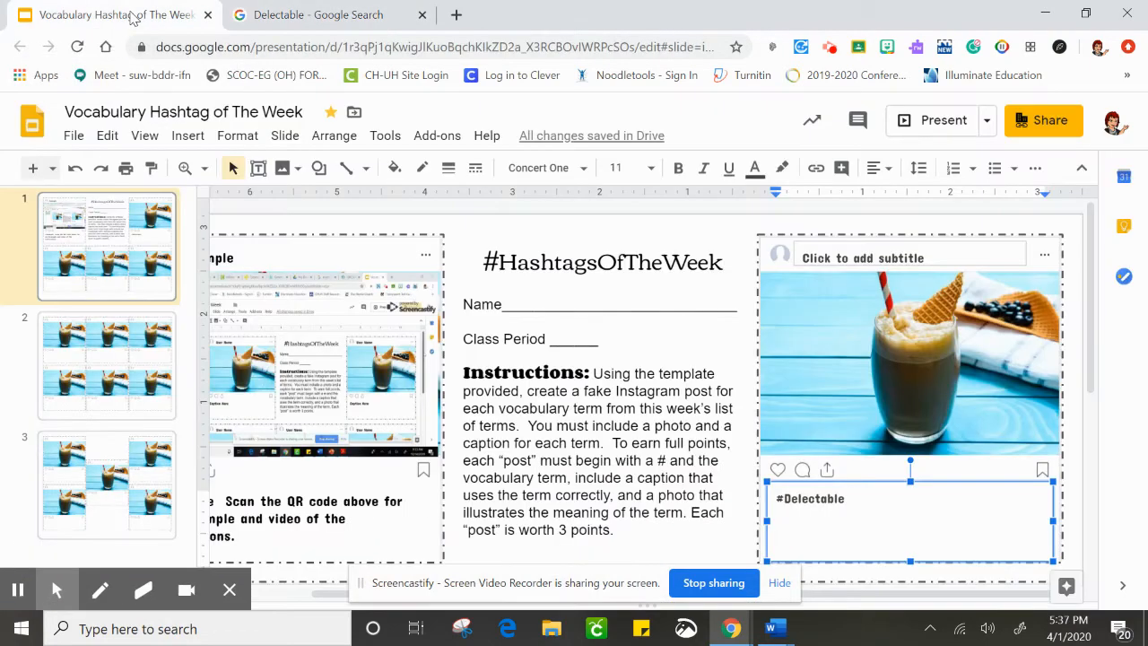
right_click(432, 328)
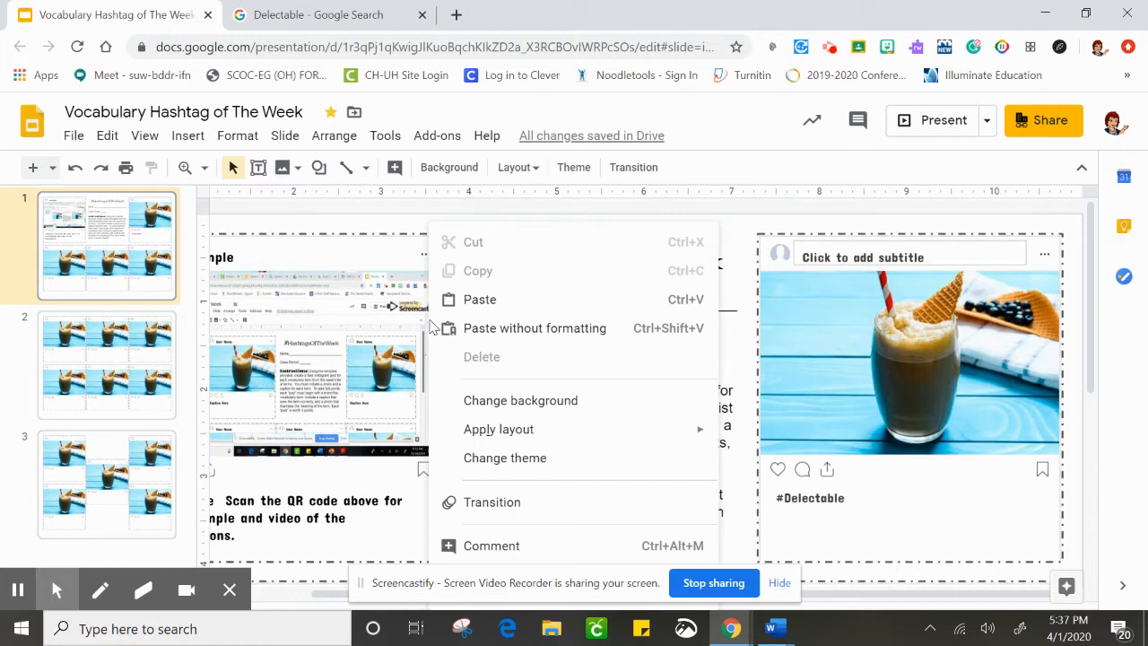
left_click(472, 299)
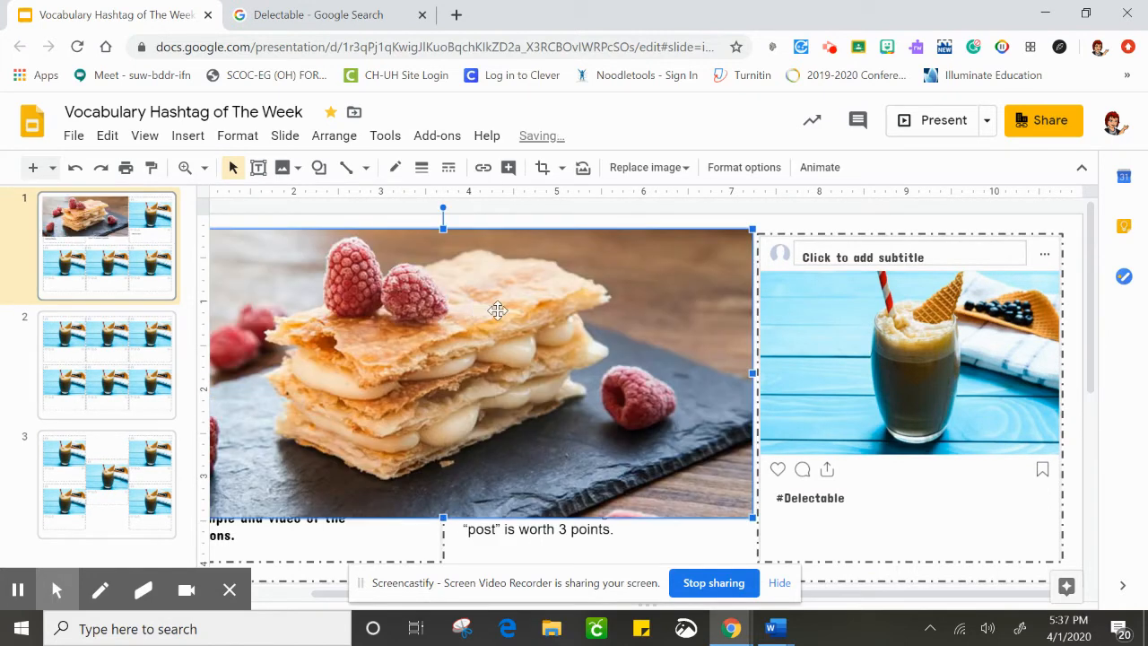
Move and resize the pastry image so it exactly covers the drink photo in the #Delectable post.
left_click_drag(508, 308, 826, 340)
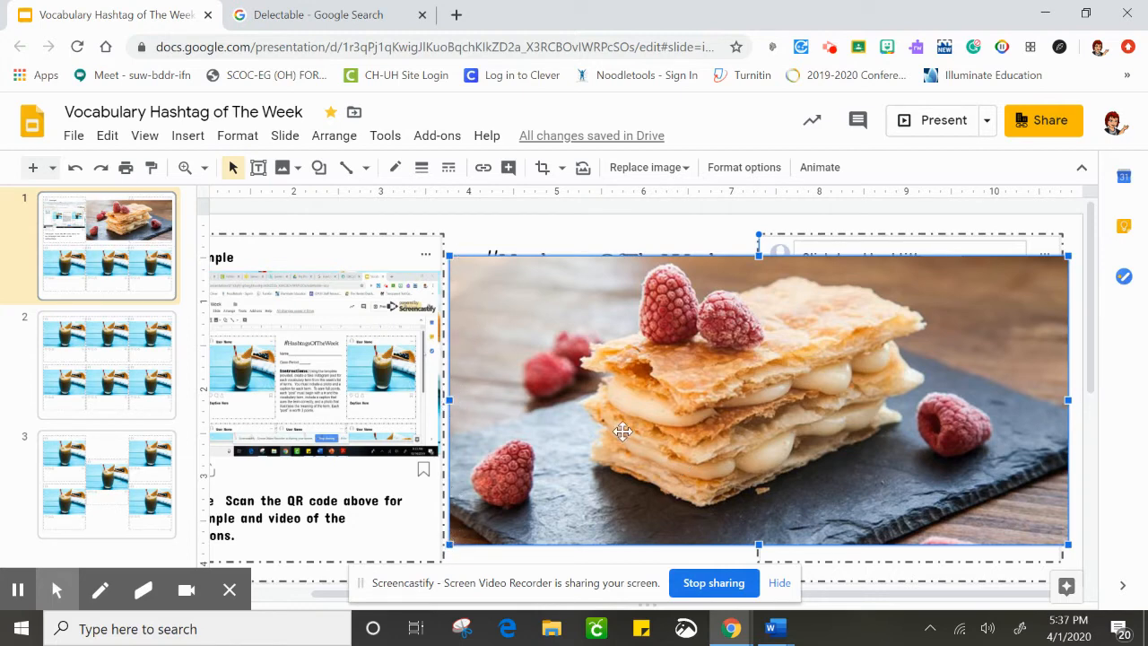
left_click(608, 233)
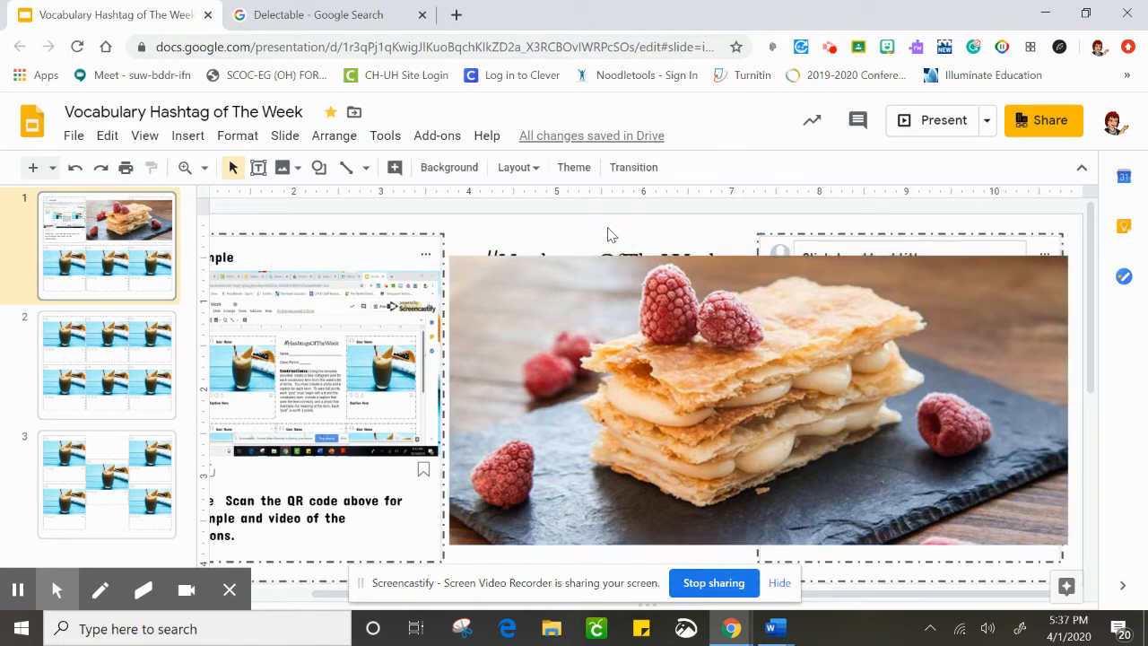
left_click(745, 360)
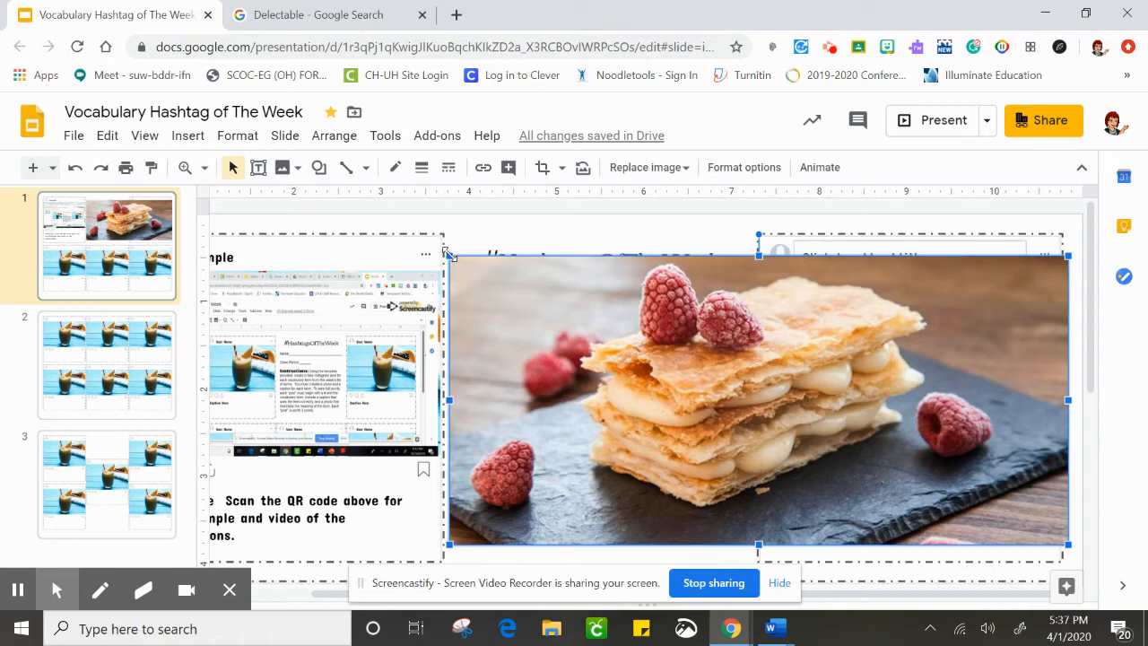
left_click_drag(446, 252, 852, 305)
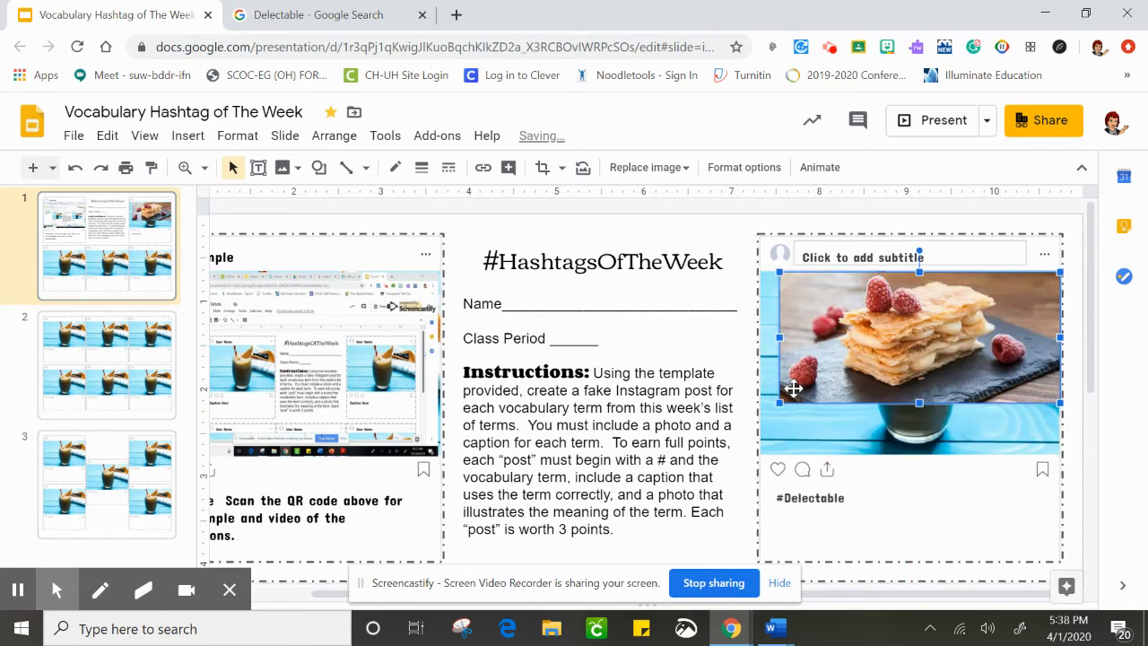
left_click_drag(779, 403, 760, 412)
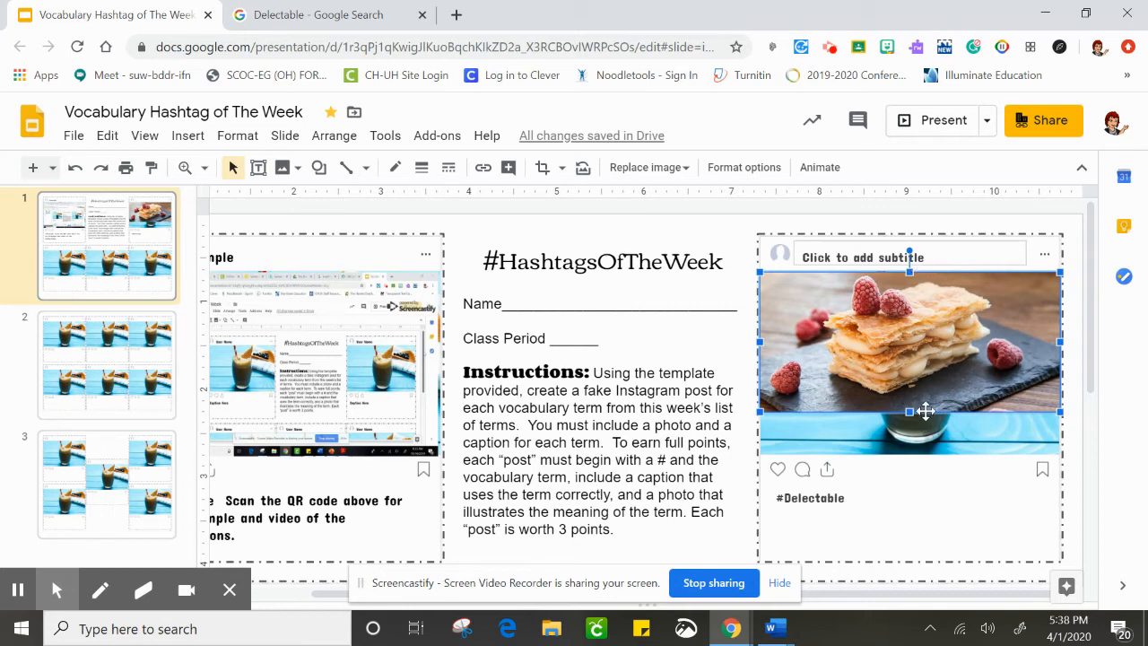
left_click_drag(910, 411, 909, 453)
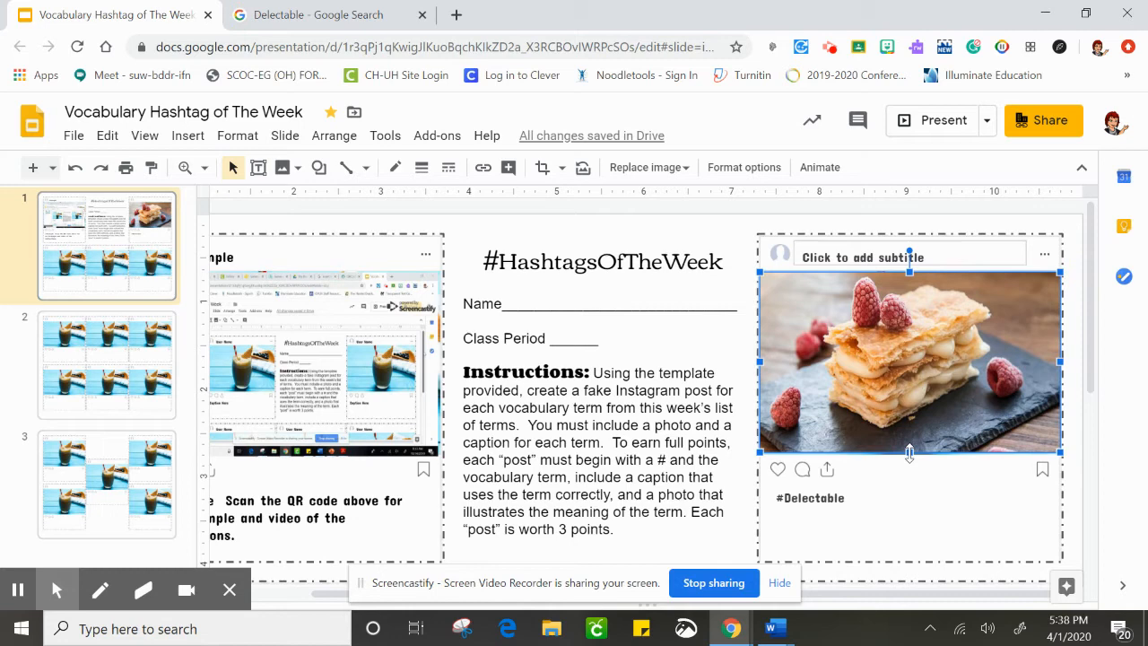
Enter "Jediofhogwarts" as the username in the subtitle placeholder above the pastry photo.
left_click(880, 490)
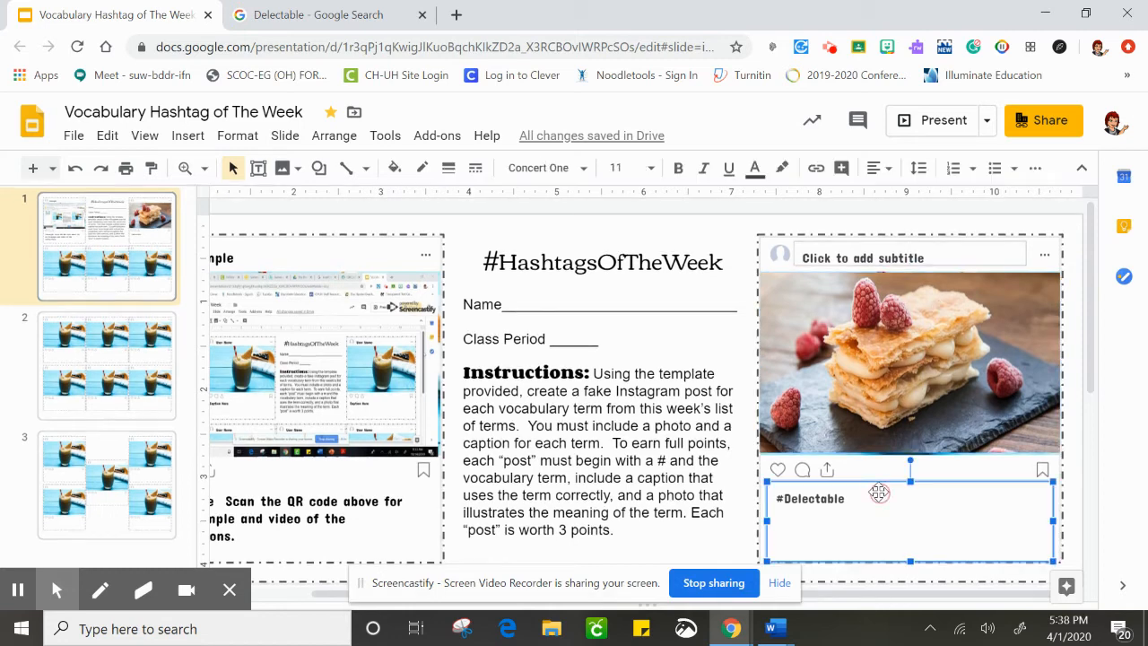
left_click(875, 260)
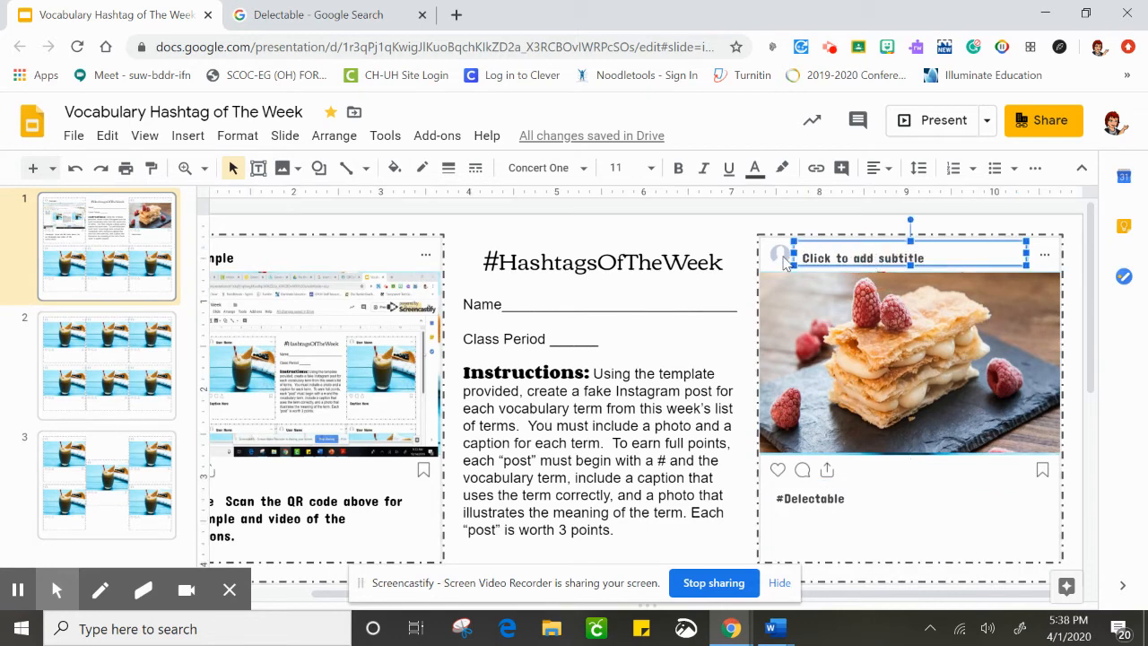
left_click(909, 255)
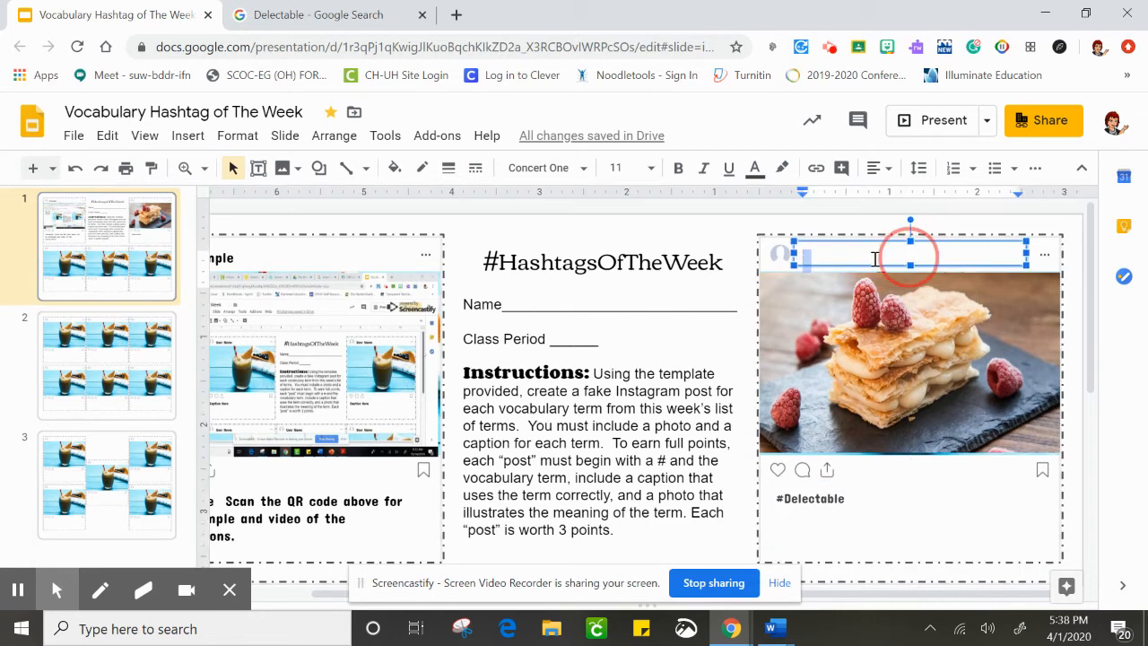
type("Je")
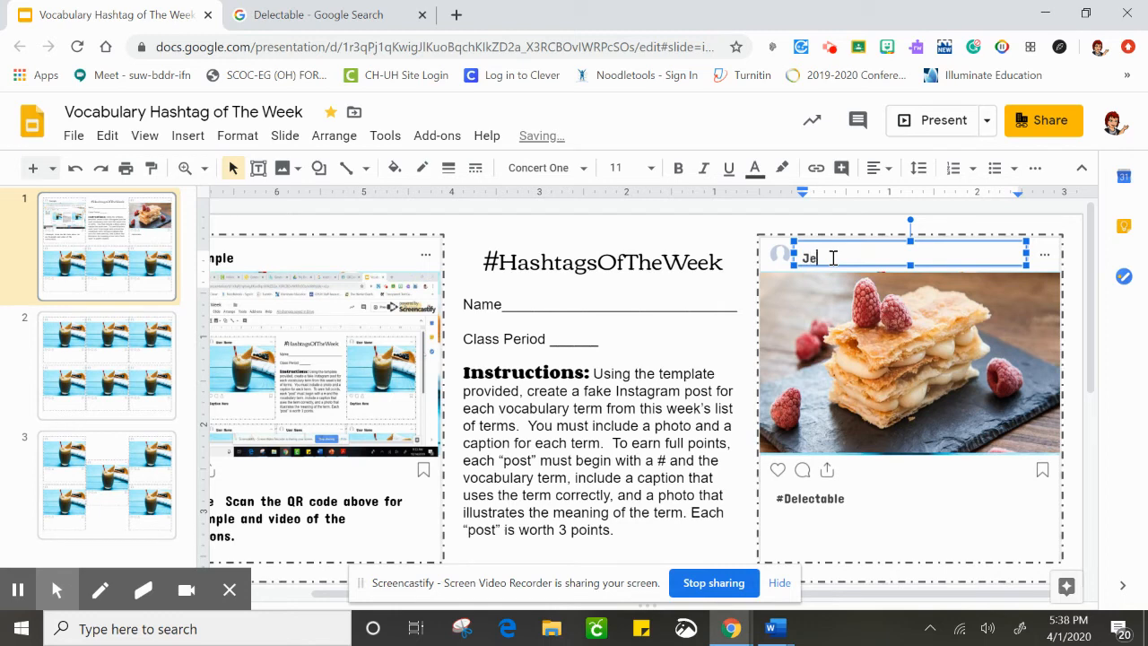
type("dioTho")
type("gwarts")
Add the caption "The treats my grandma makes are delectable!" below #Delectable, separated by a blank line.
left_click(844, 498)
left_click(851, 505)
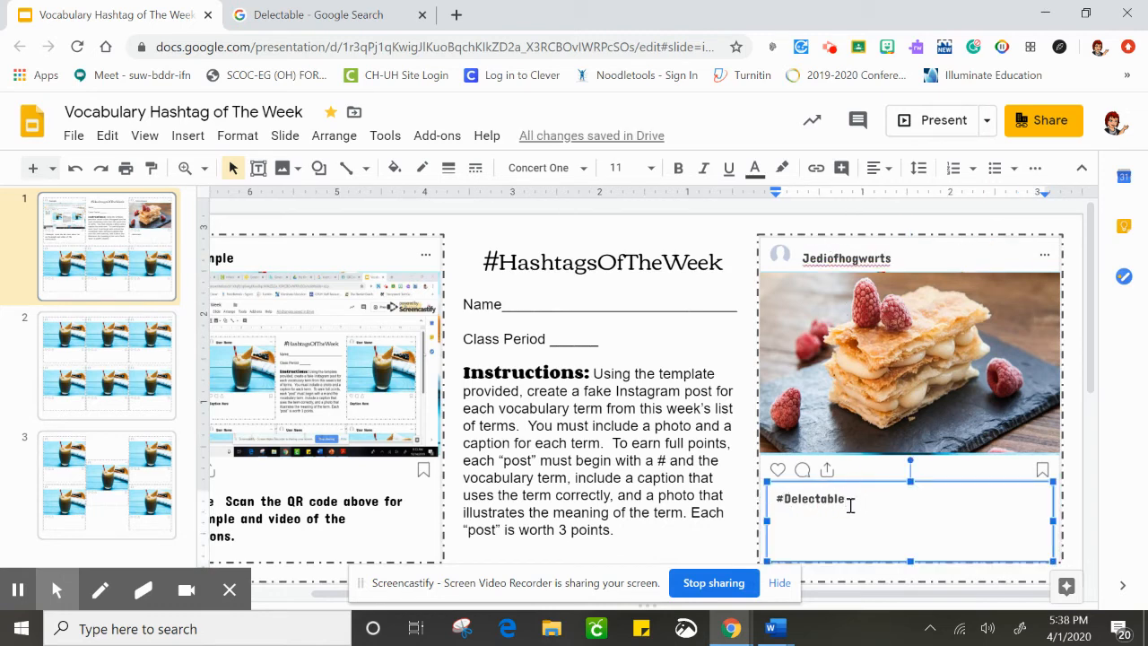
key("Return")
key("Return")
type("Th")
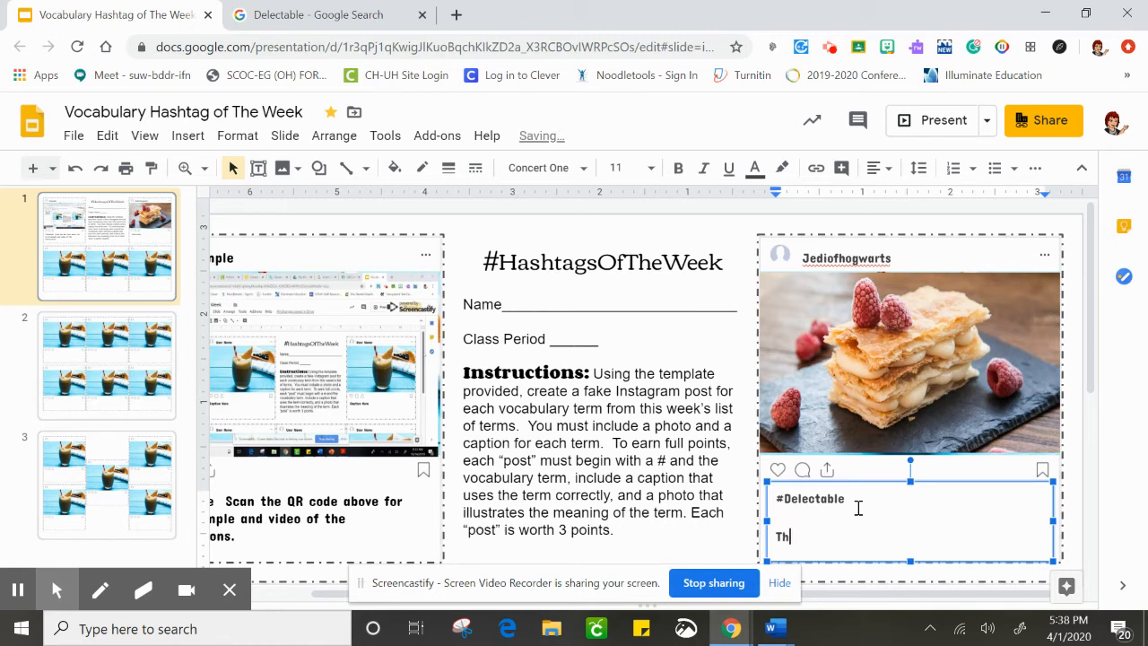
type("e treats my grand")
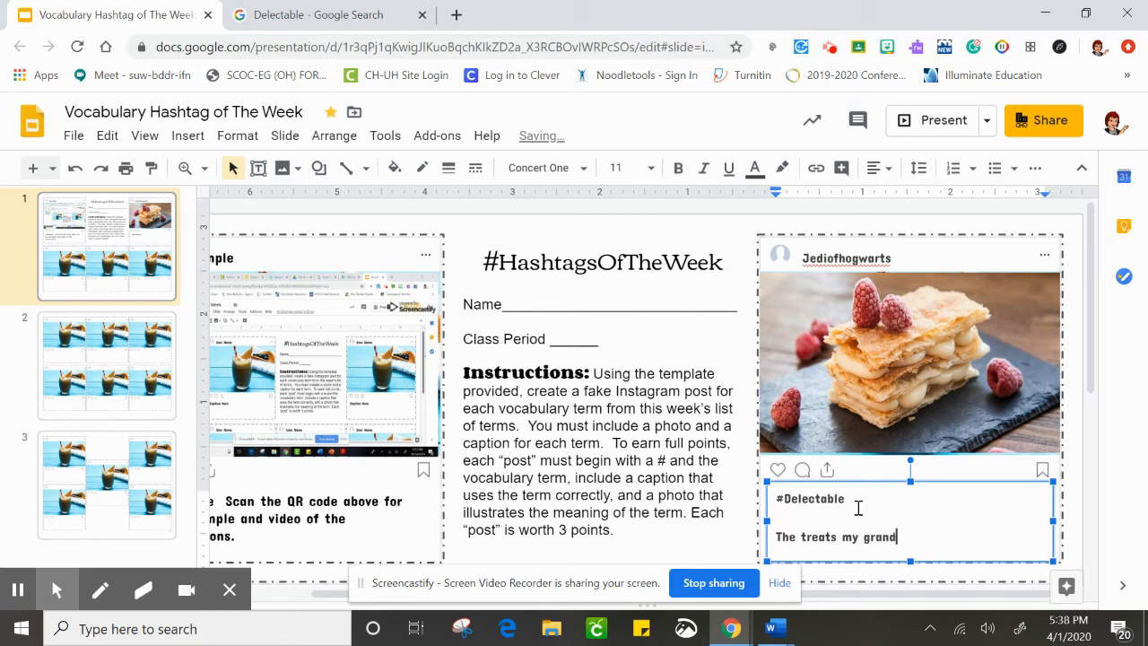
type("ma makes are dele")
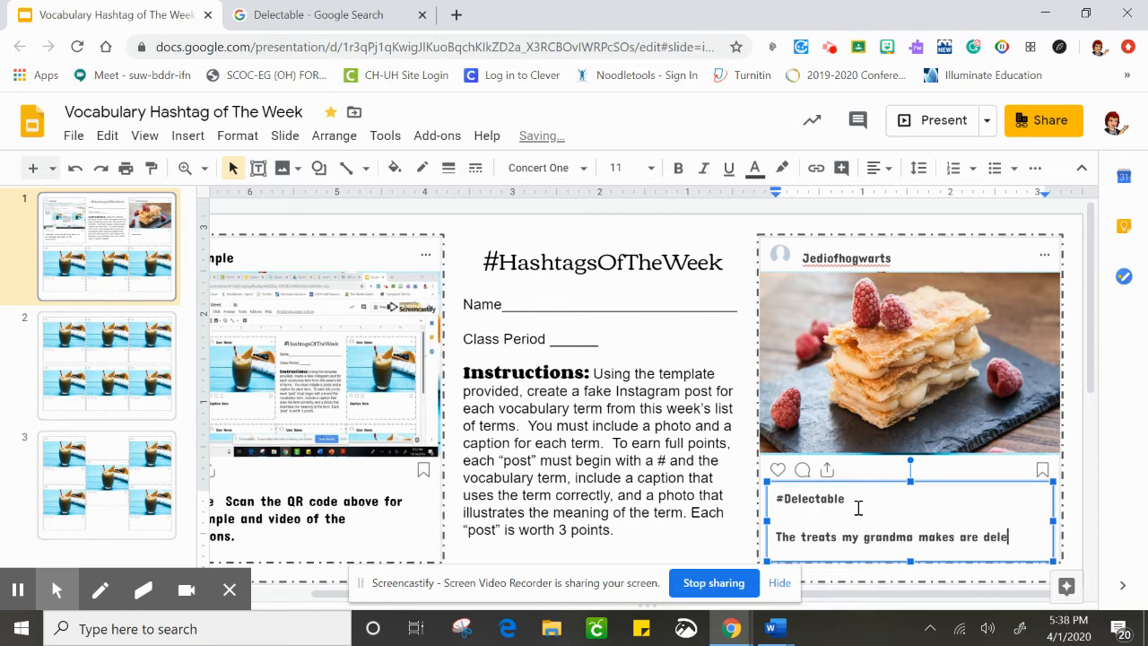
type("ctable!")
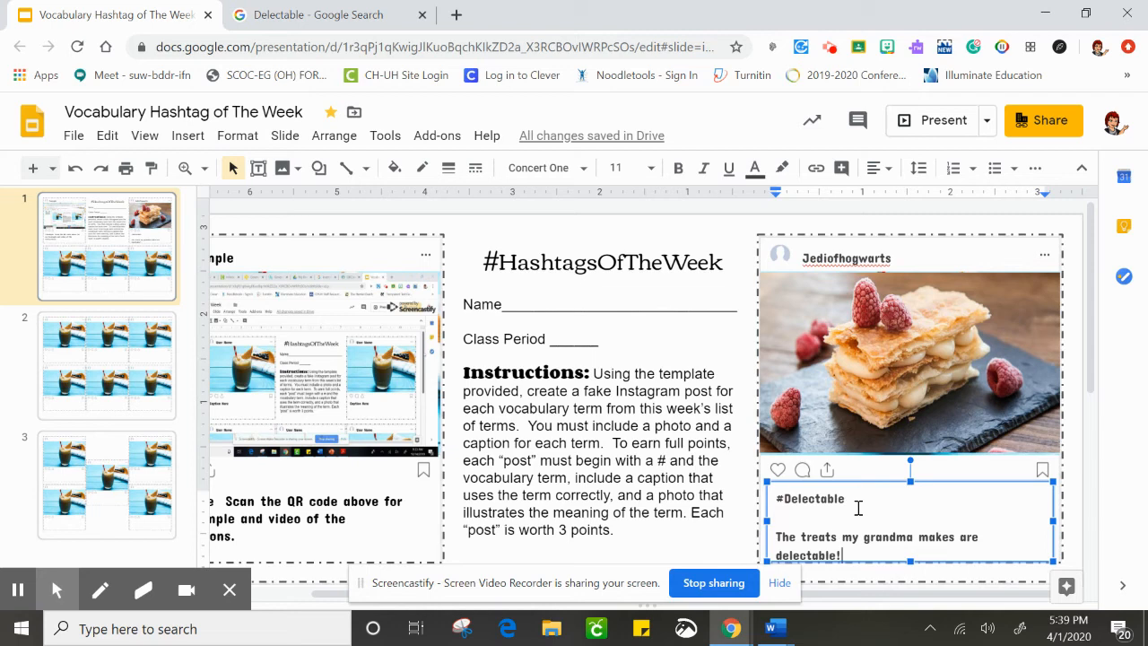
left_click(1083, 444)
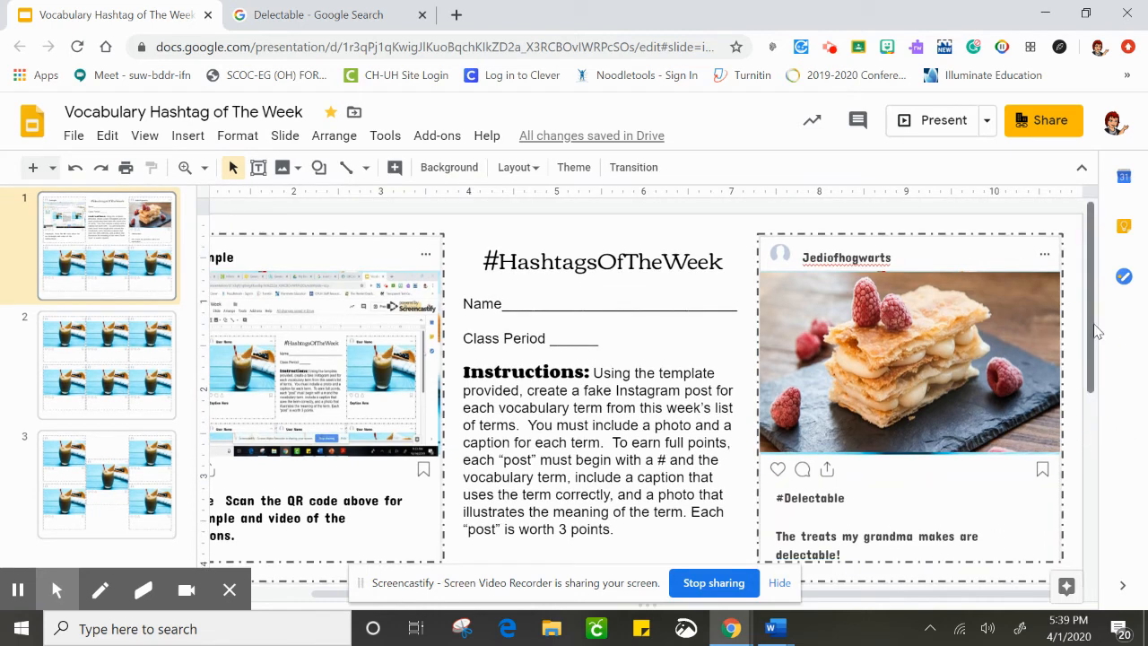
left_click_drag(1094, 328, 1094, 344)
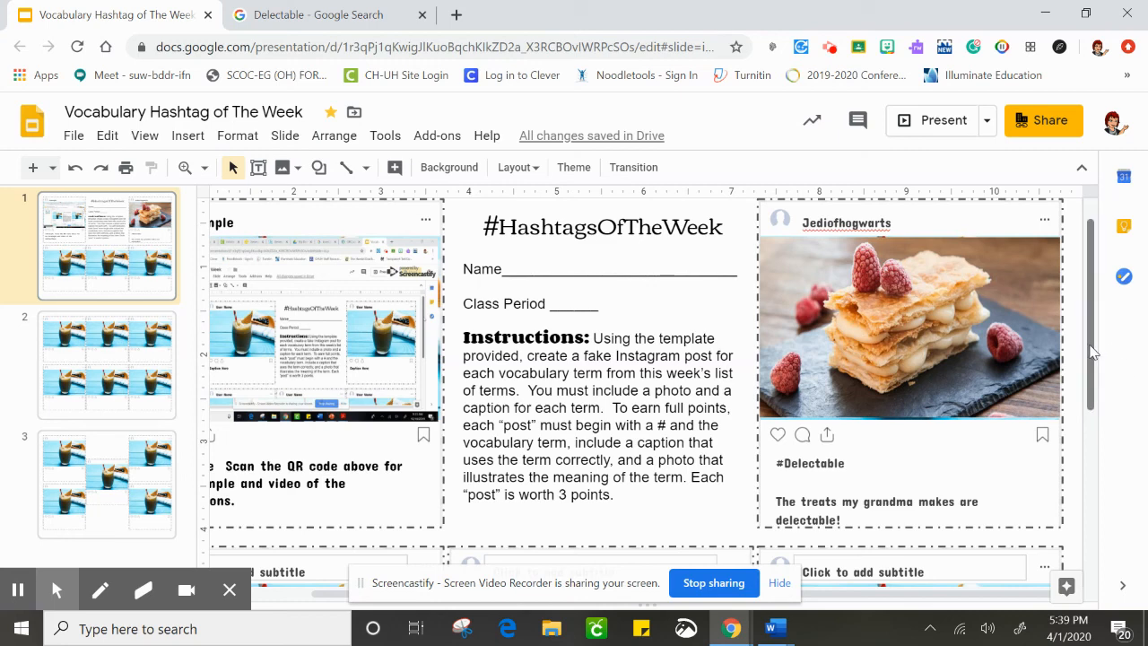
left_click_drag(1091, 343, 1088, 369)
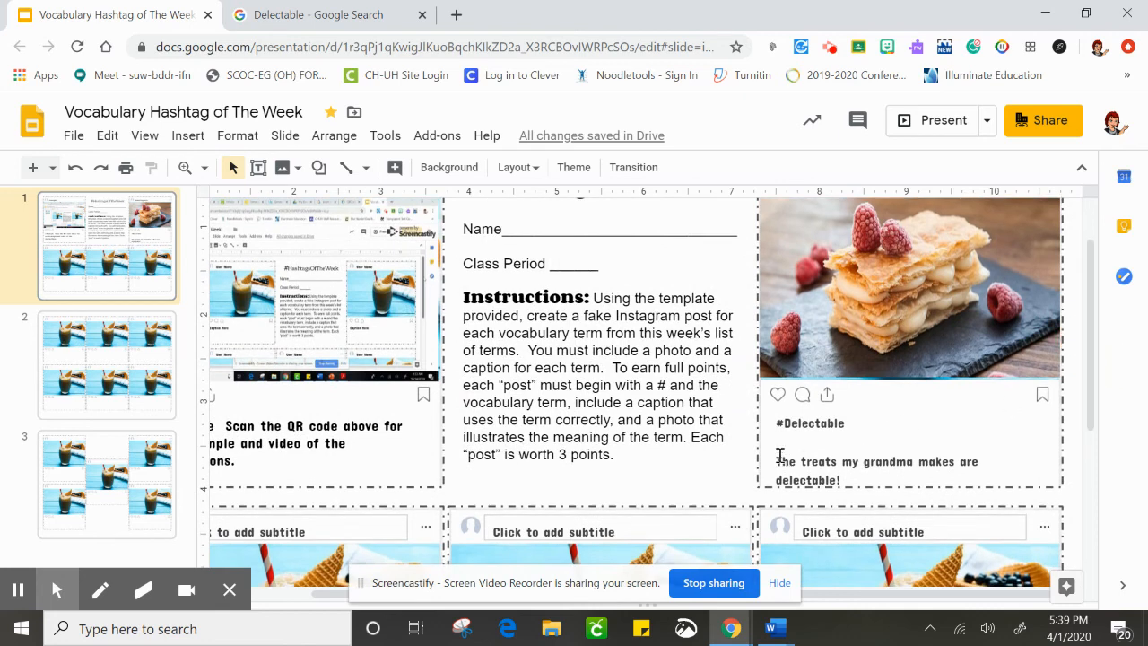